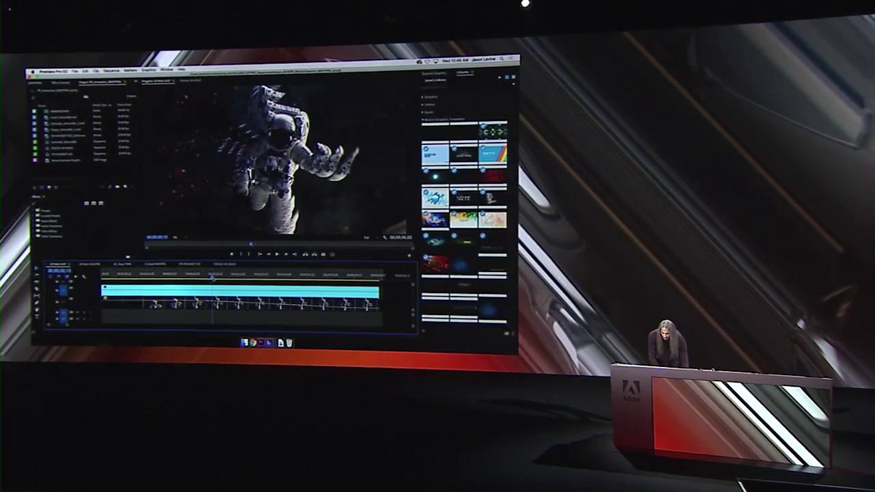
- Play the sequence from the start to preview the title, then stop and step back a few frames
key(Home)
key(space)
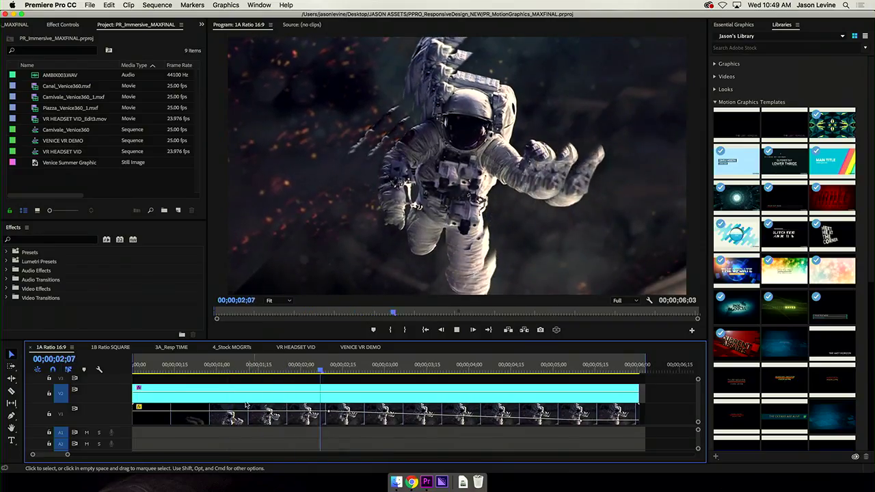
key(space)
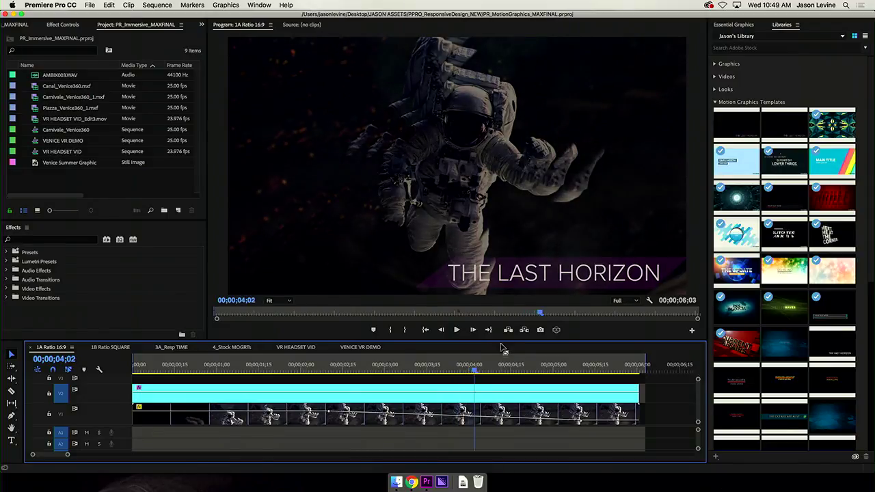
key(Left)
key(Left)
key(Left)
key(Left)
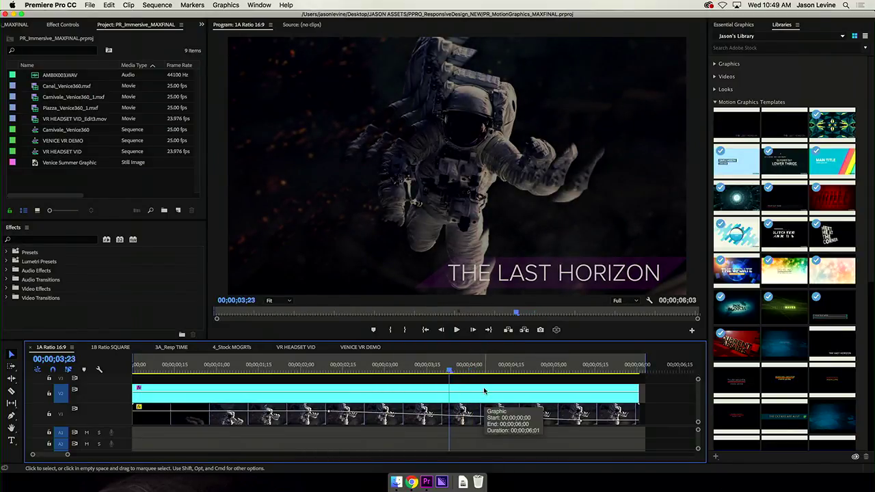
- Pin the V2 graphic's THE LAST HORIZON text layer to the video frame's bottom edge
click(456, 394)
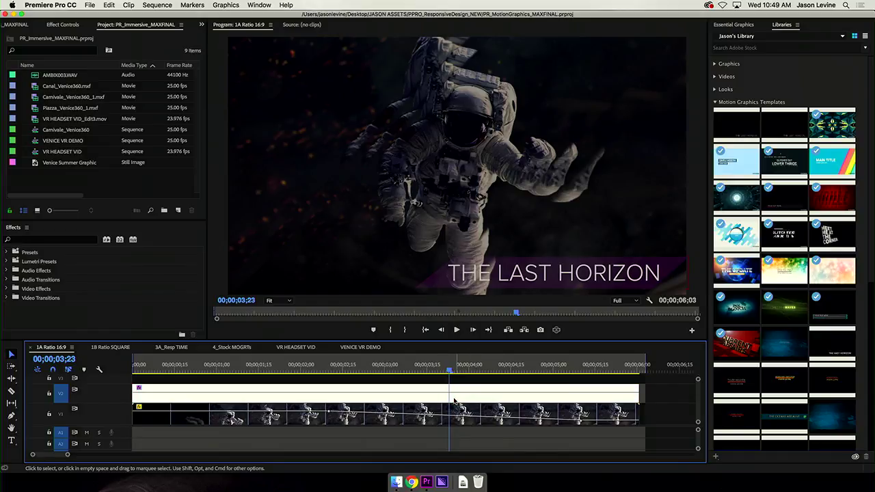
click(733, 25)
click(772, 55)
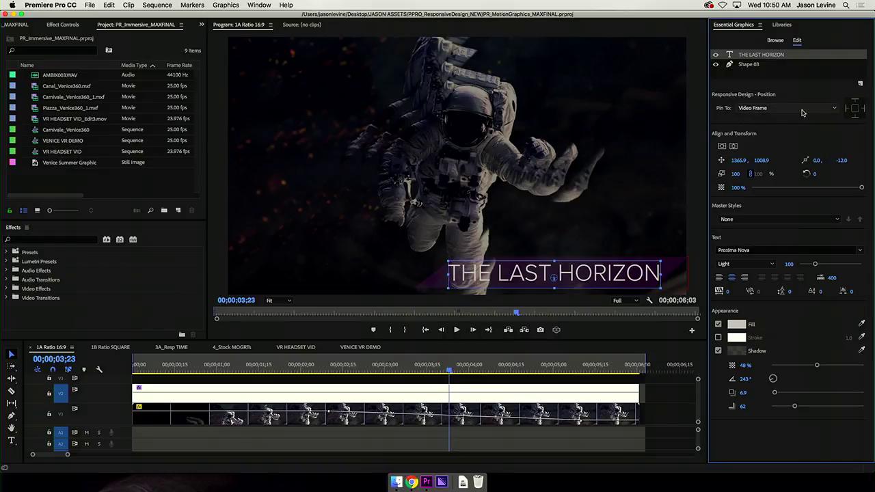
click(855, 116)
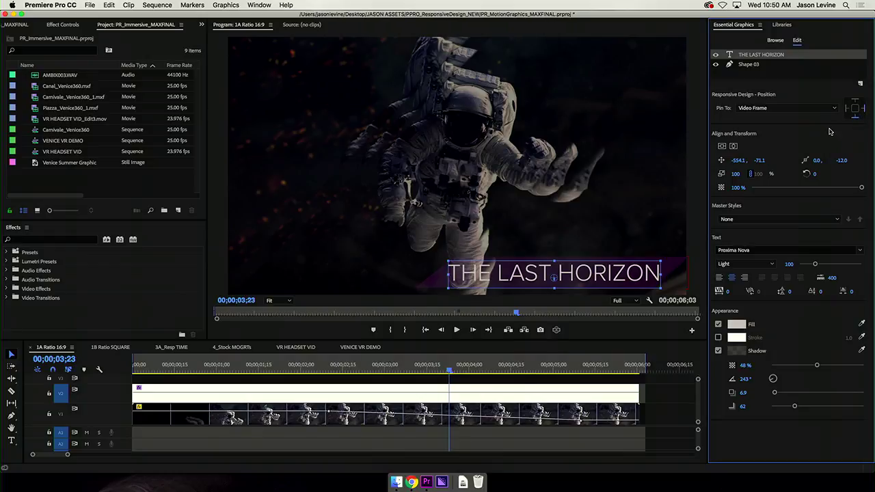
- Export the V2 title clip to the library as Motion Graphics Template JH_01125
right_click(329, 391)
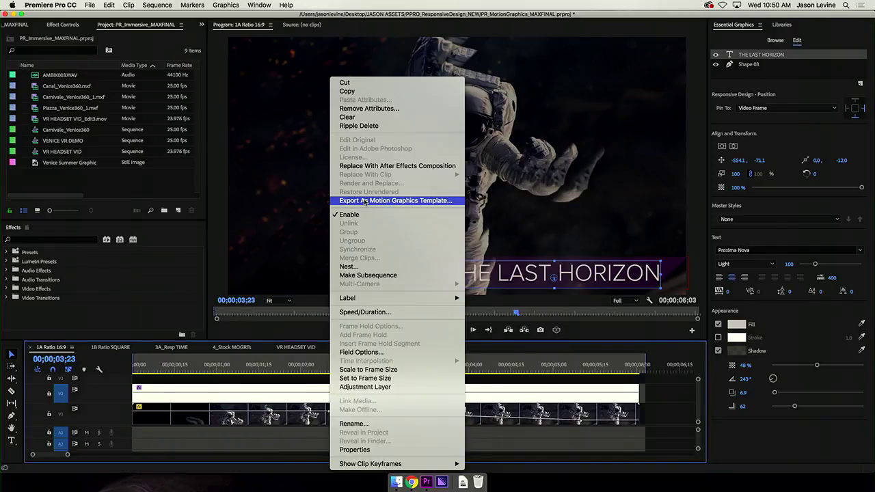
click(362, 200)
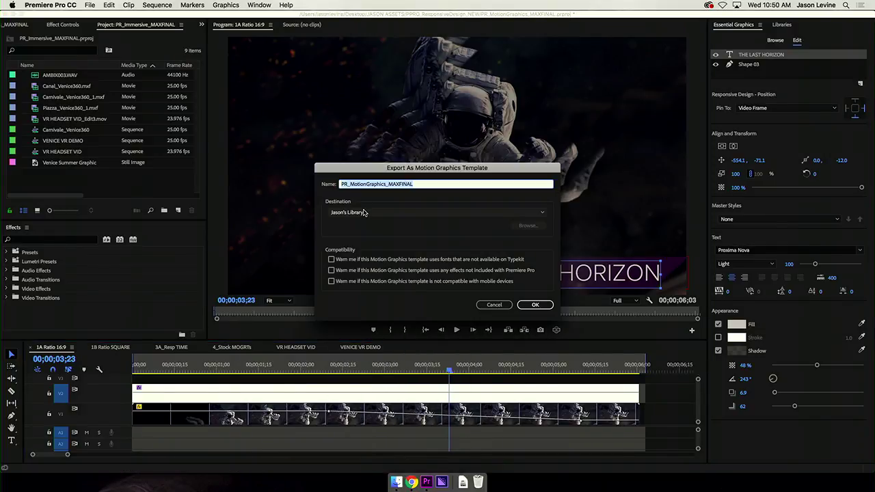
text(JL_01125)
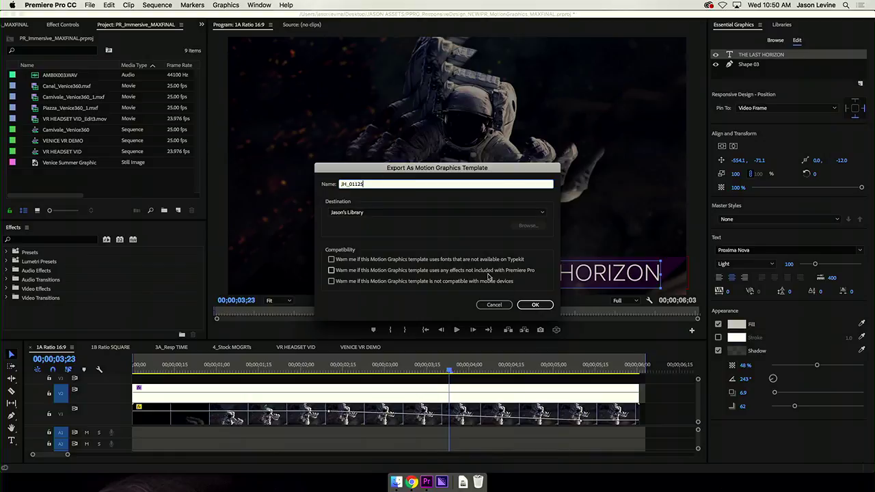
click(536, 305)
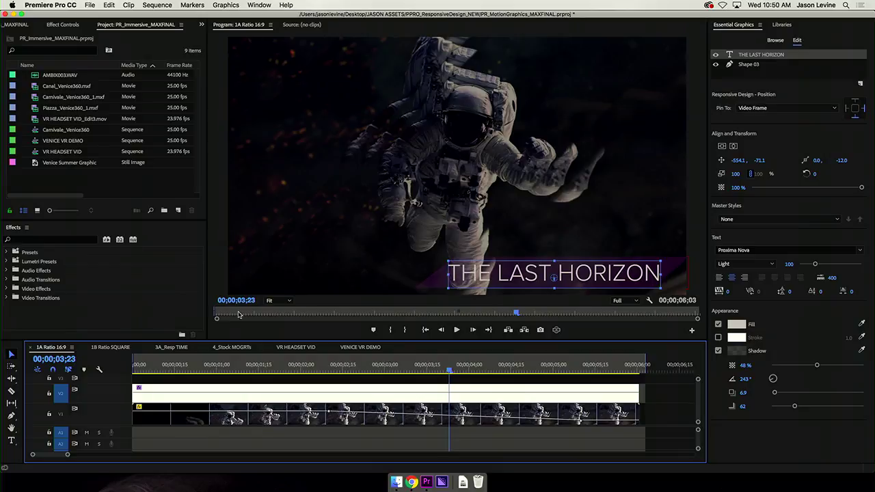
click(107, 347)
- Drag the JH_01125 template from Libraries onto V2 of the square sequence and play it
drag(395, 373, 116, 371)
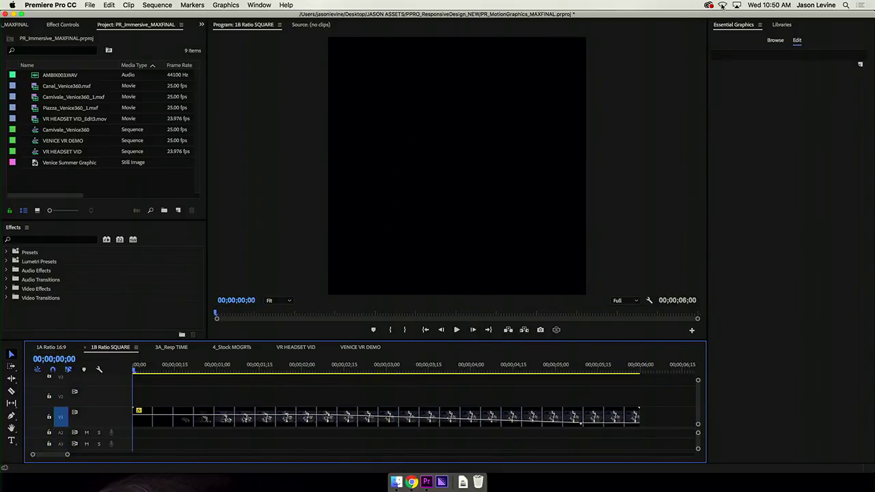
click(783, 26)
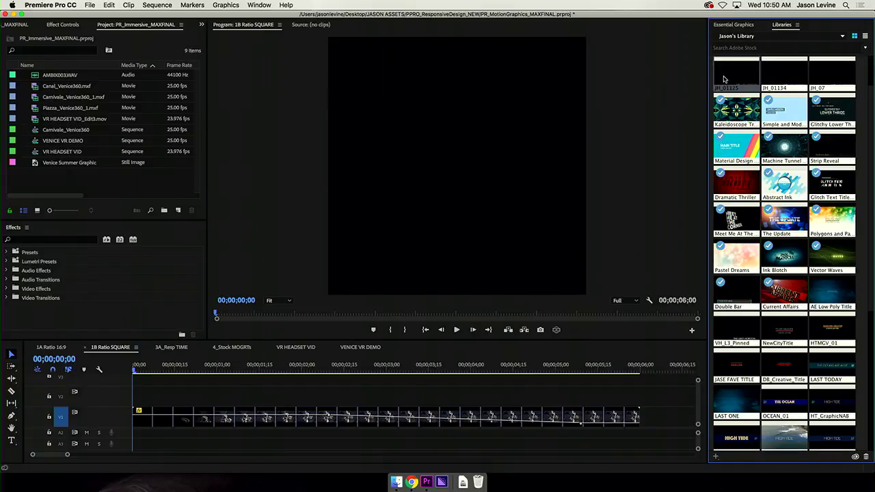
drag(221, 368, 135, 402)
key(space)
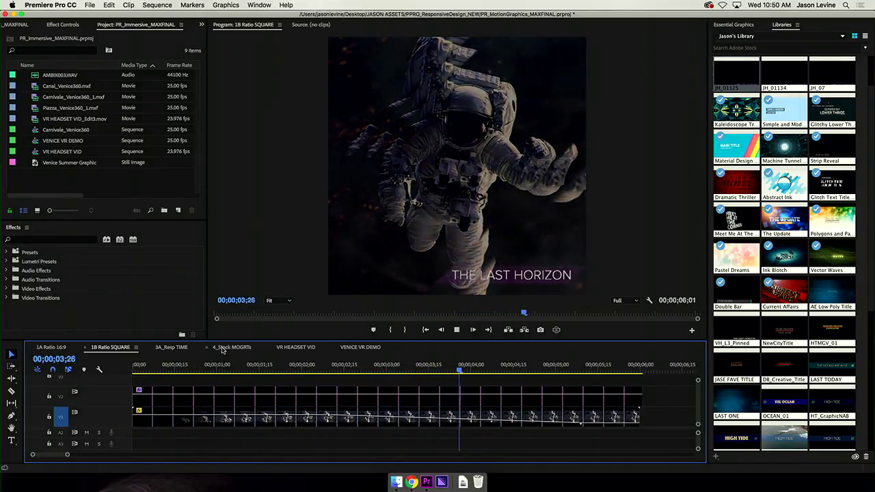
key(space)
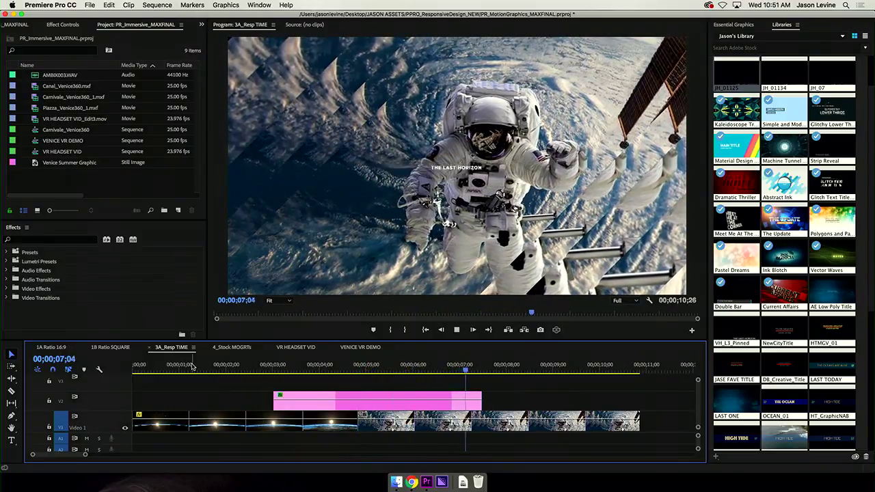
- Select the V2 title graphic at 05;12 and view its responsive timing and Effect Controls keyframes
key(space)
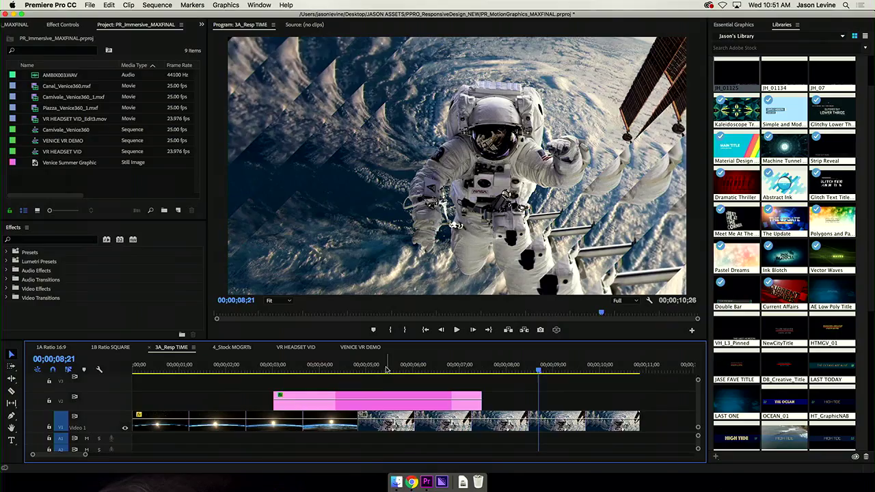
click(385, 370)
click(384, 404)
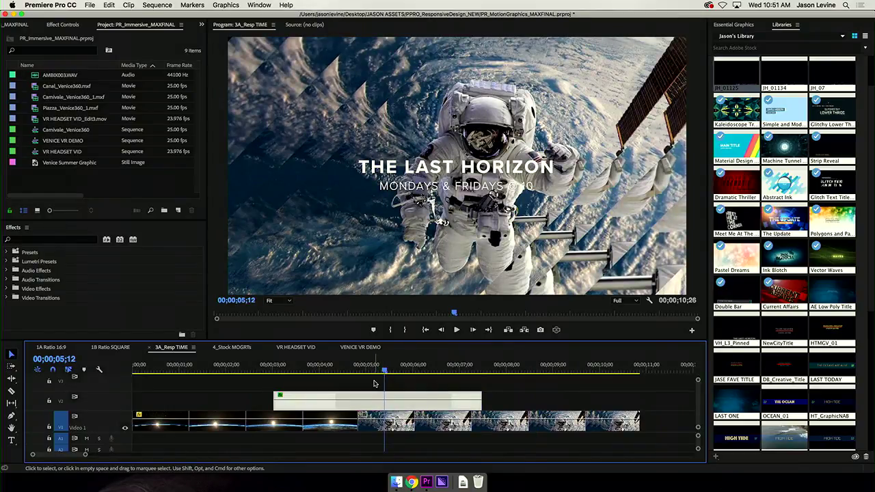
click(733, 25)
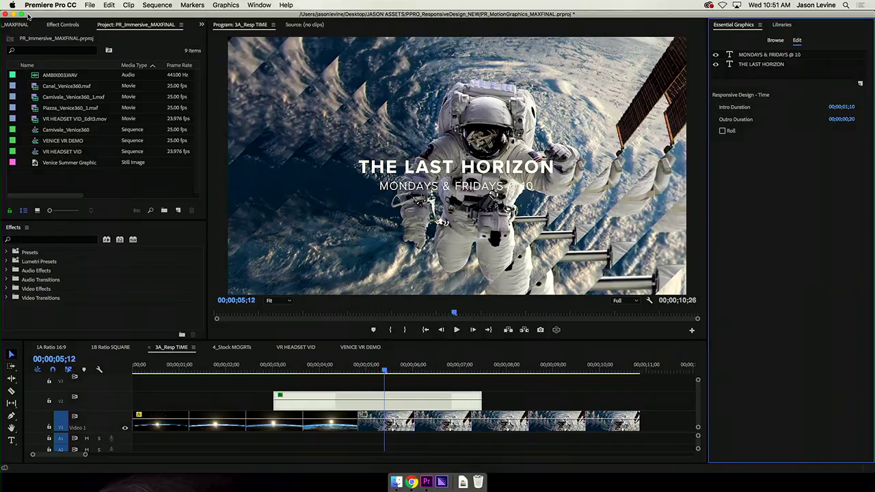
click(60, 25)
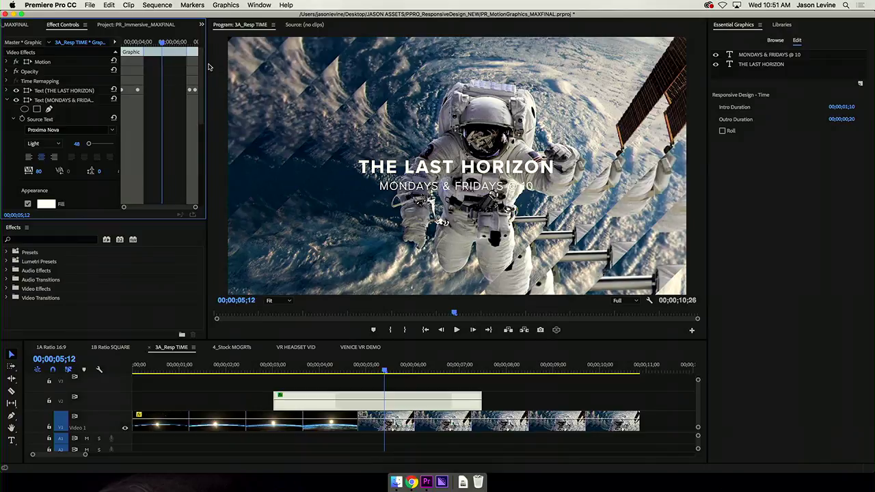
- Extend the V2 title graphic's start back to 00;00;00;00
drag(202, 67, 191, 150)
scroll(191, 150, down, 1)
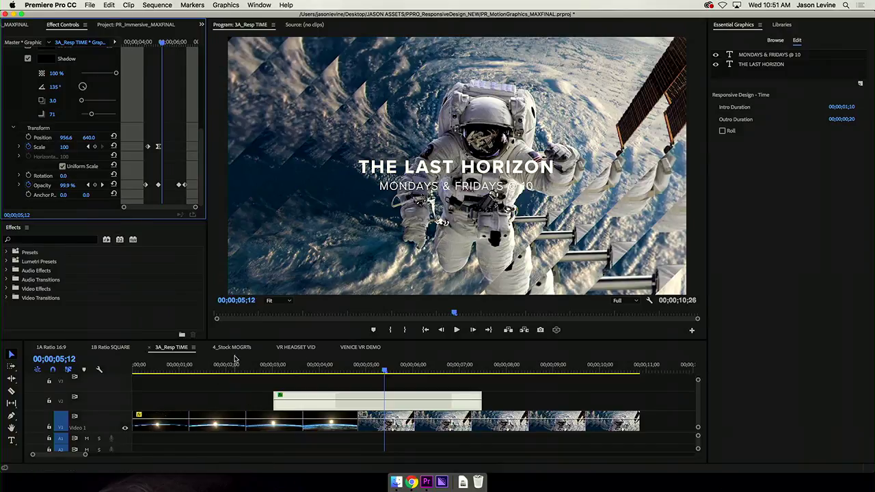
click(122, 360)
key(Home)
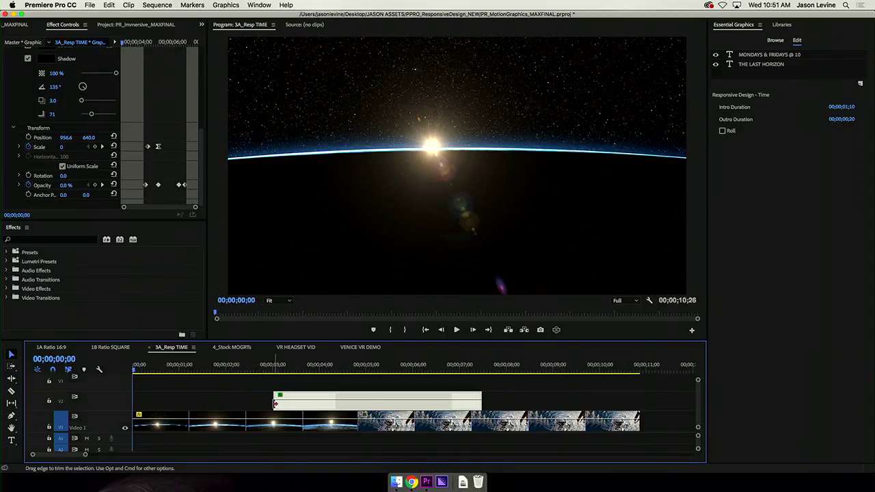
drag(270, 404, 133, 403)
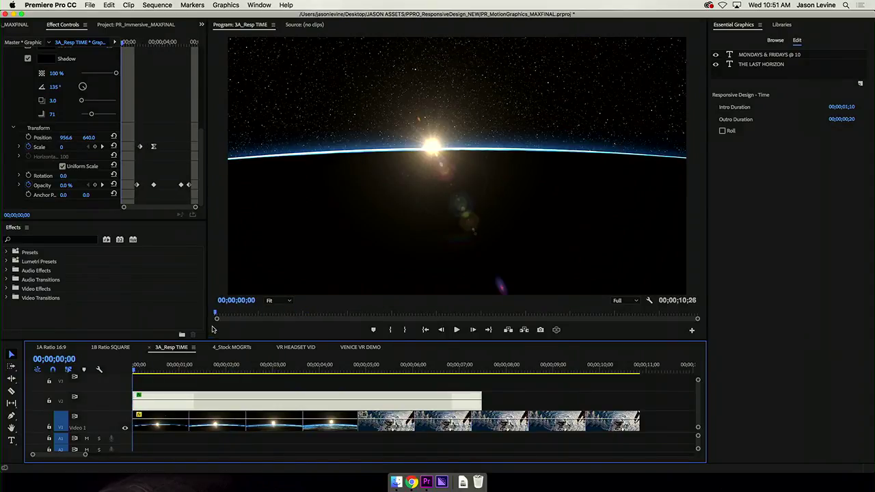
- Play back the intro, then begin shortening the opening sunrise shot
key(space)
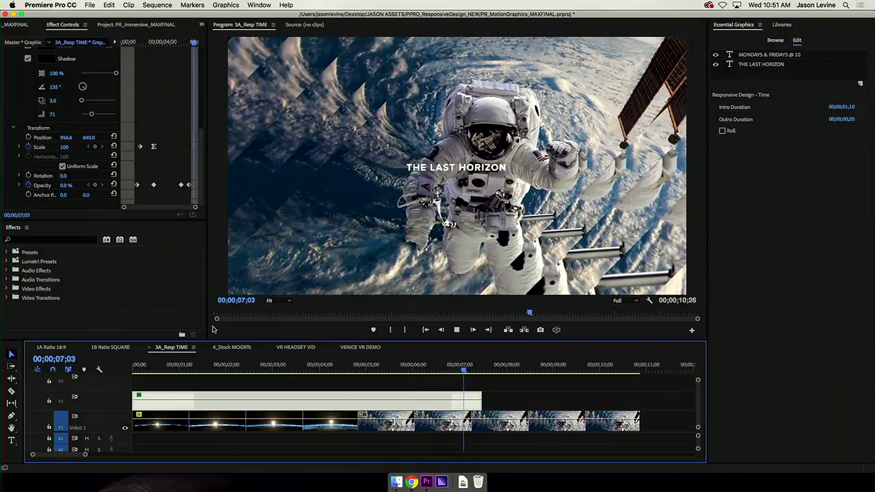
key(space)
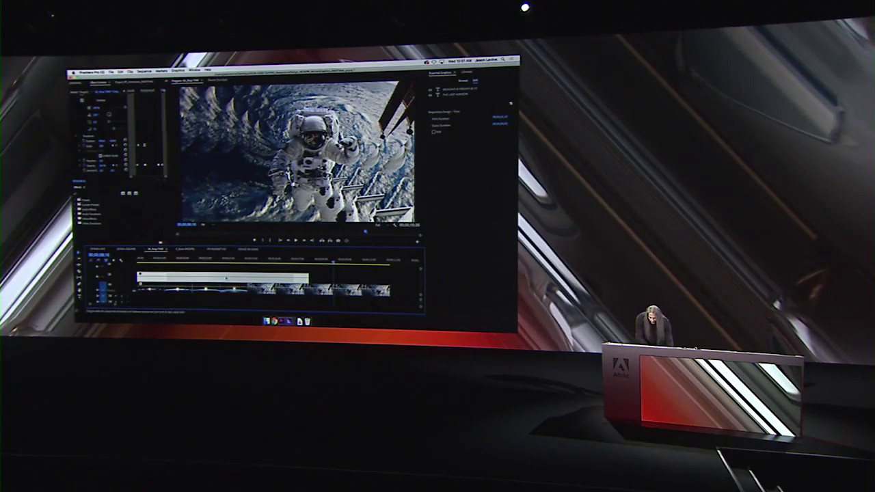
drag(247, 288, 205, 288)
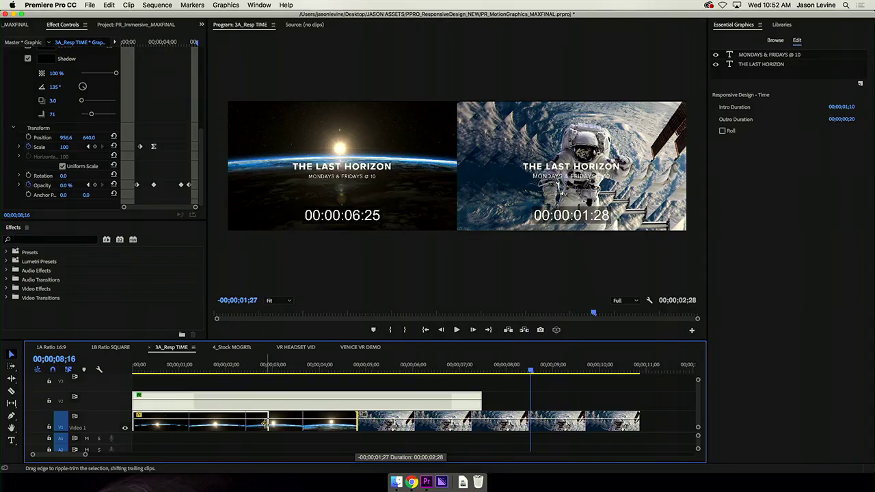
- Ripple-trim the sunrise shot, trim the title's end to match, and replay to 00;00;01;23
drag(265, 424, 266, 424)
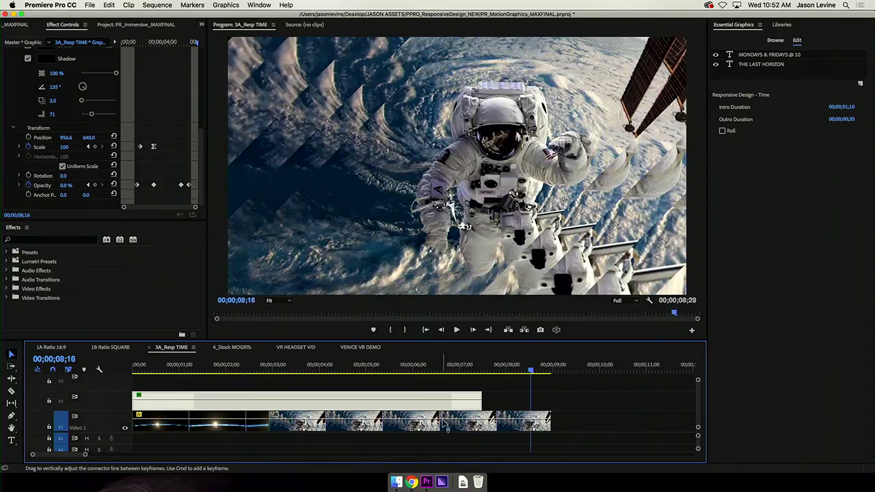
drag(481, 403, 268, 403)
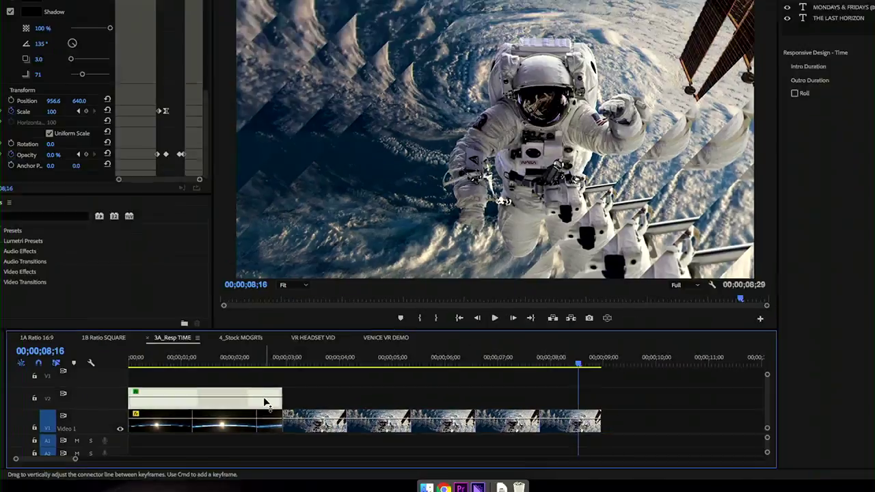
key(Home)
key(space)
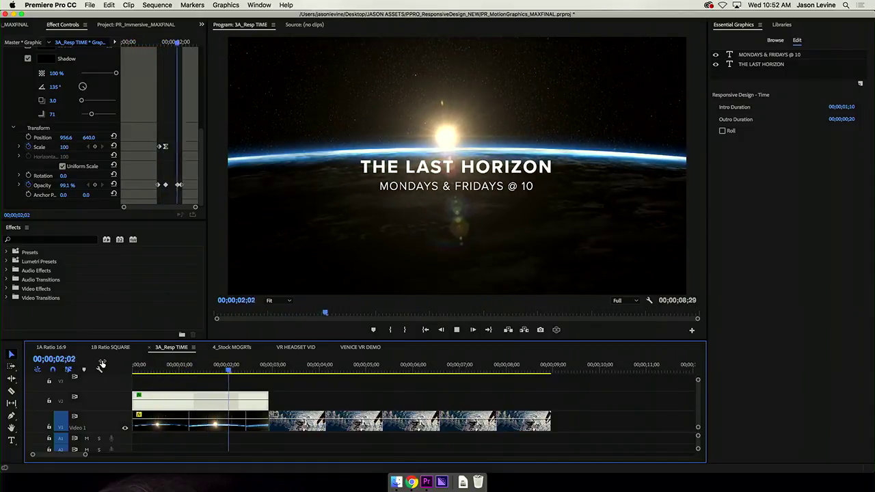
key(space)
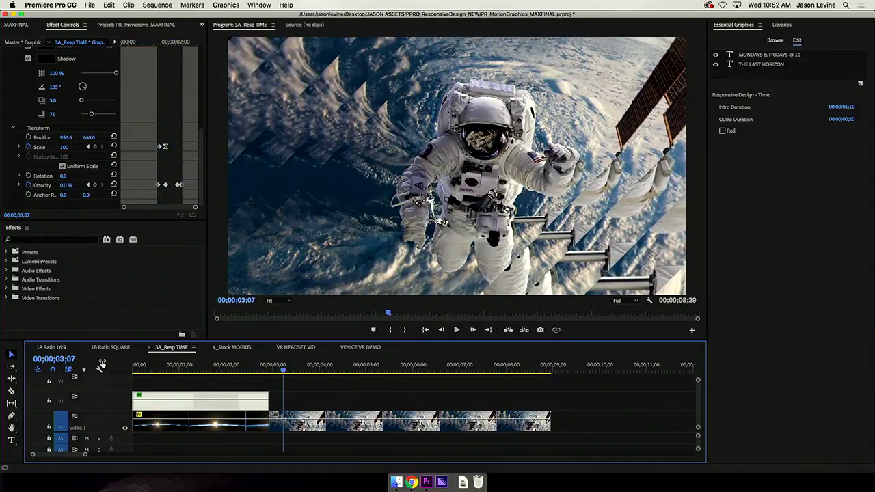
click(215, 365)
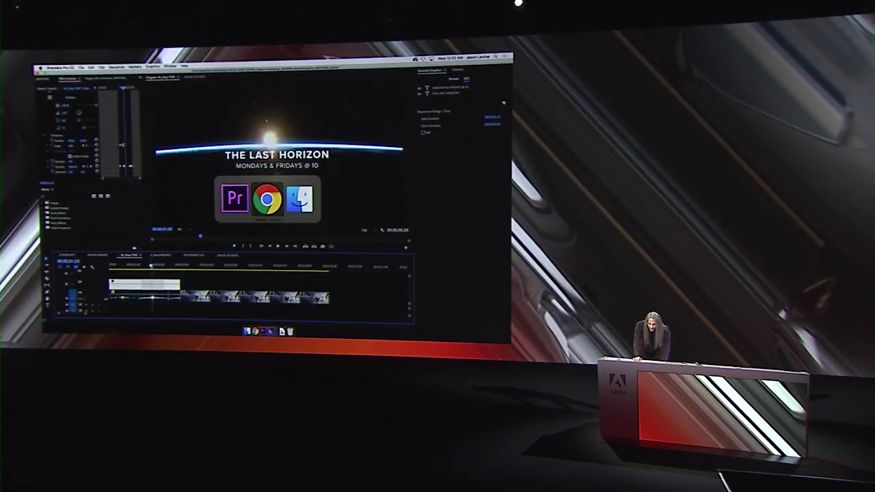
- Scroll through the Adobe Stock Master Artists templates in Chrome, then return to Premiere Pro
key(super+Tab)
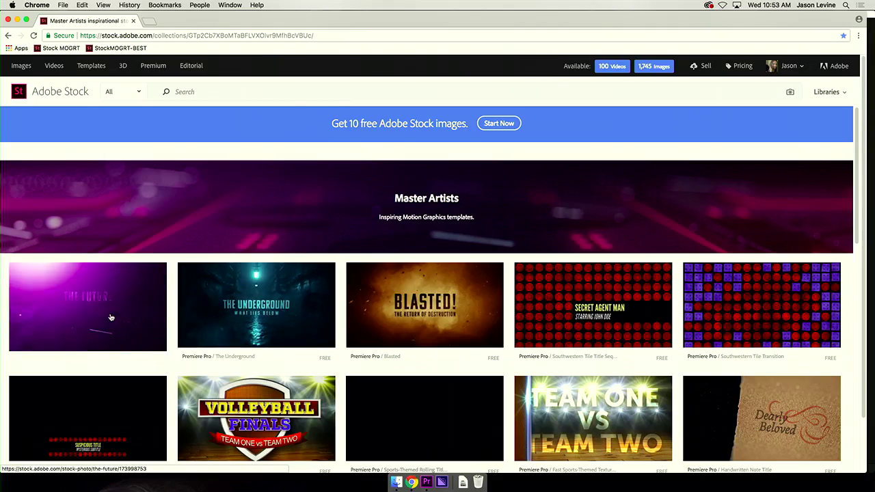
scroll(445, 321, down, 4)
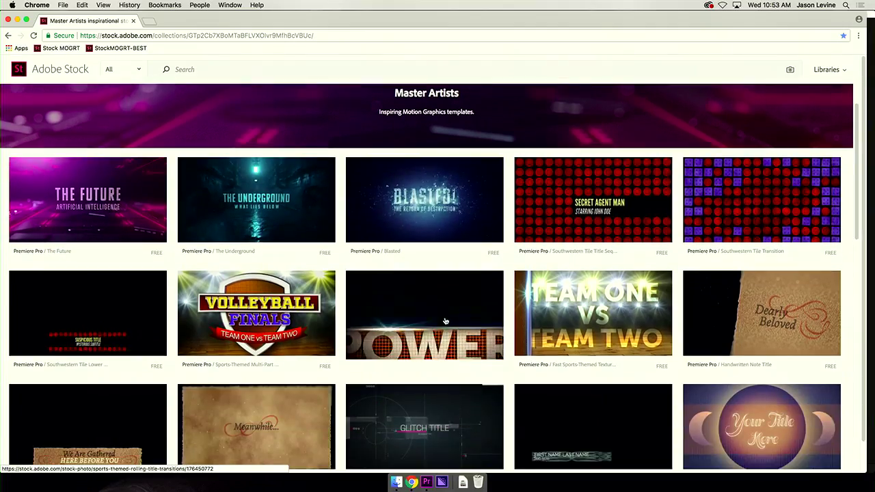
scroll(444, 319, down, 2)
scroll(445, 329, down, 2)
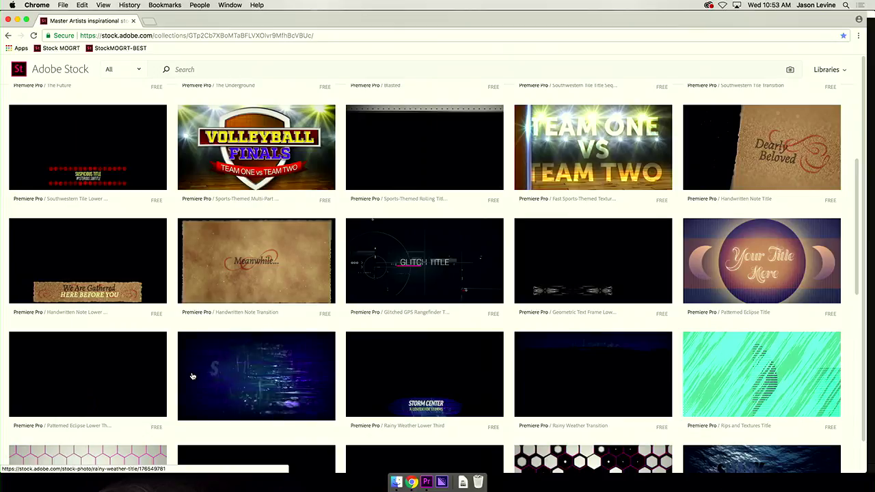
key(super+Tab)
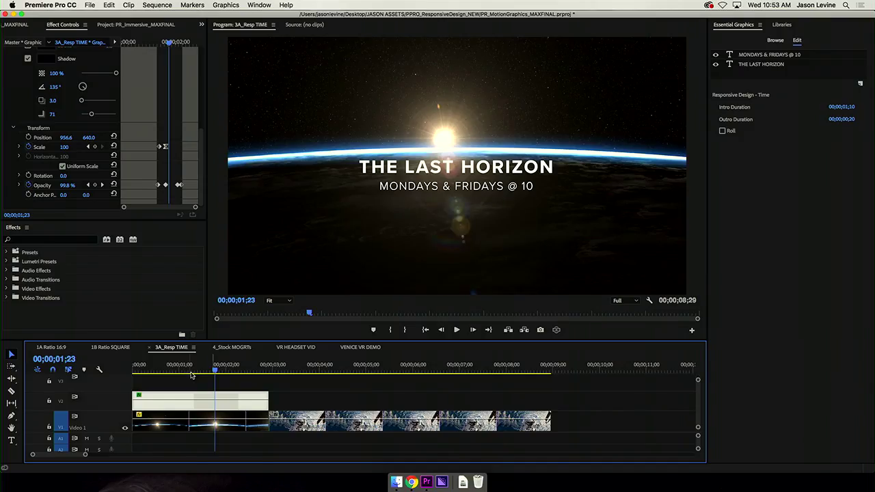
- Open 4_Stock MOGRTs, select the Dramatic Thriller clip on V1, and scroll its DRAMATIC/THRILLER settings
click(229, 347)
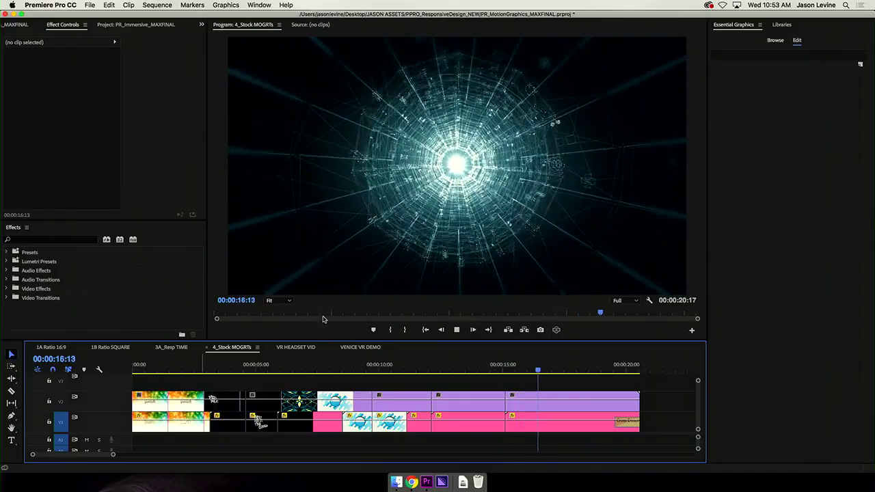
click(465, 367)
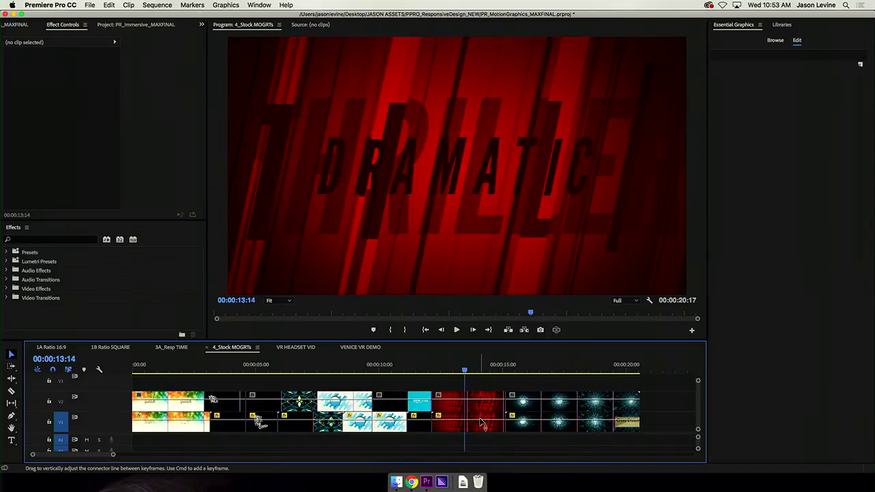
click(479, 419)
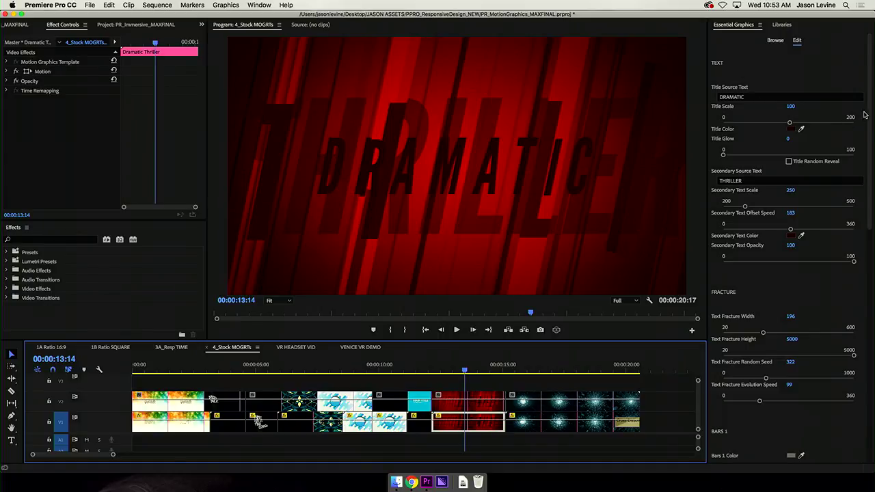
drag(868, 111, 861, 82)
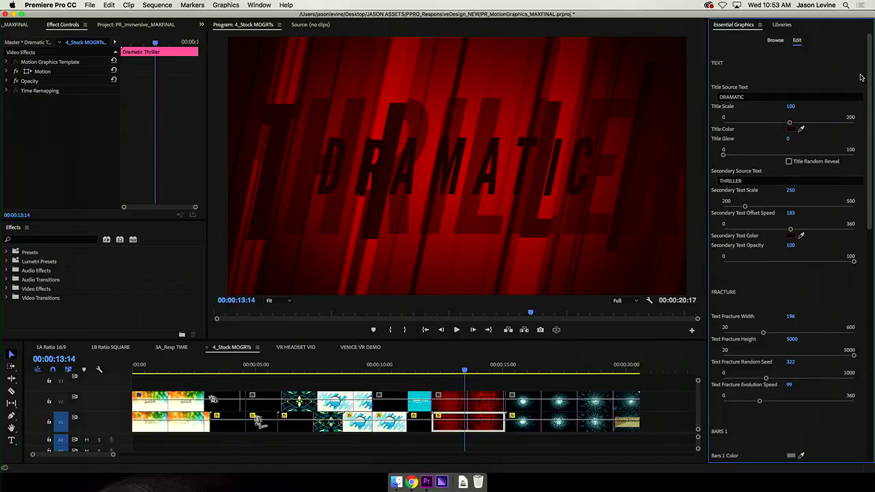